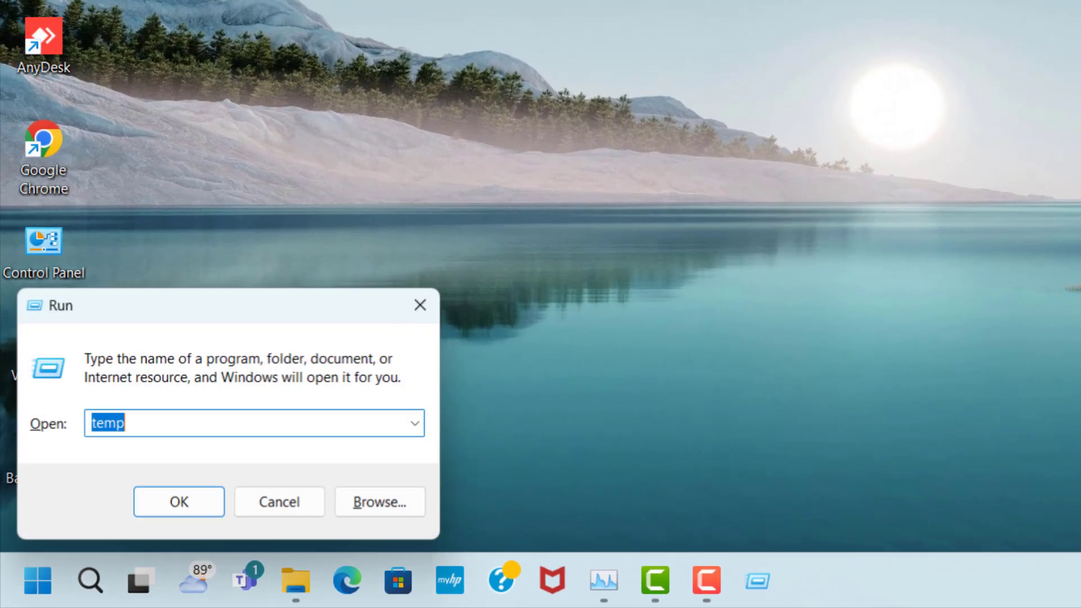
# Step: Run %appdata% to open the user's Roaming application data folder
pyautogui.write('%app')
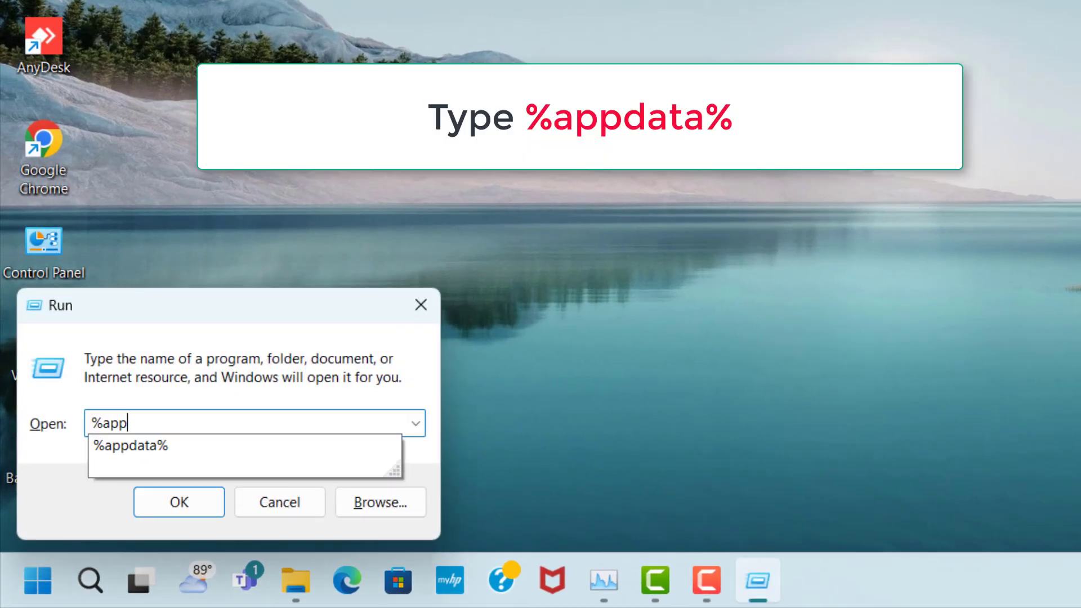
pyautogui.write('data%')
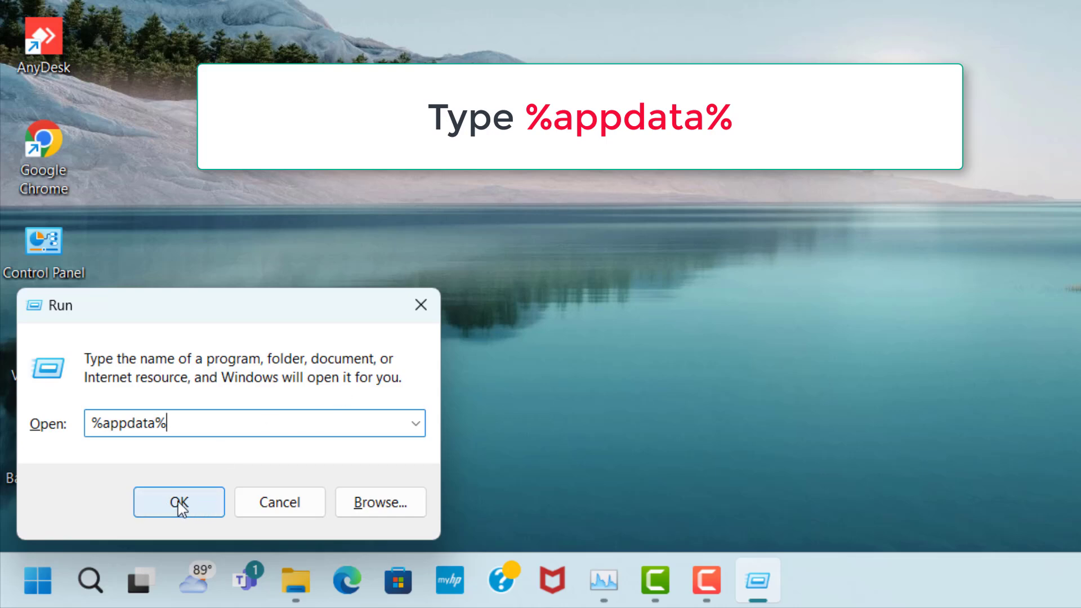
pyautogui.click(202, 498)
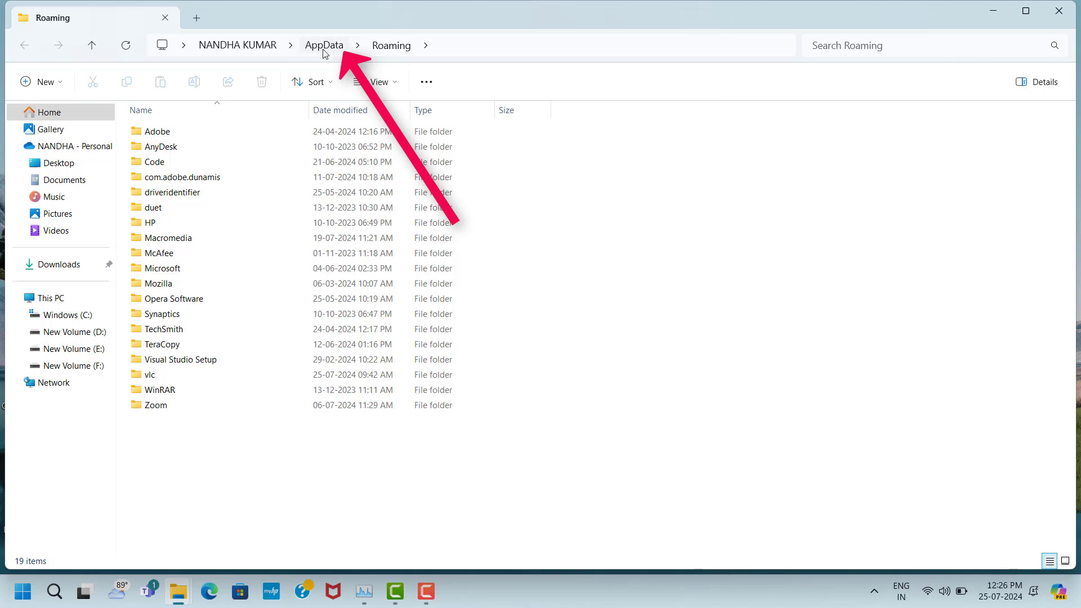
# Step: Go up to the AppData folder and open its Local subfolder, ending in the Temp folder inside it
pyautogui.click(325, 47)
pyautogui.click(200, 131)
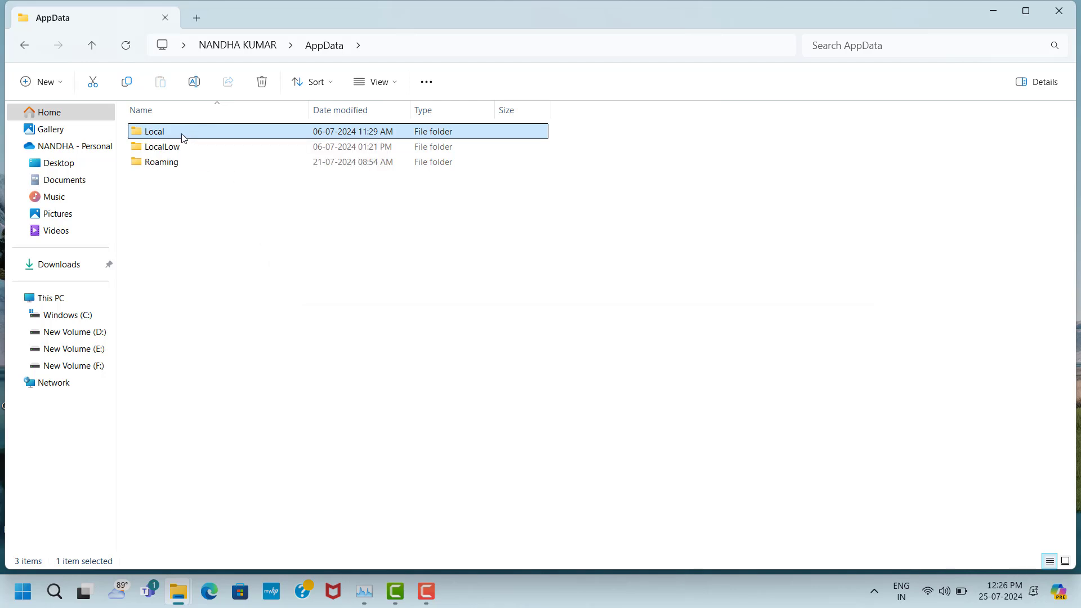
pyautogui.doubleClick(182, 138)
pyautogui.click(145, 497)
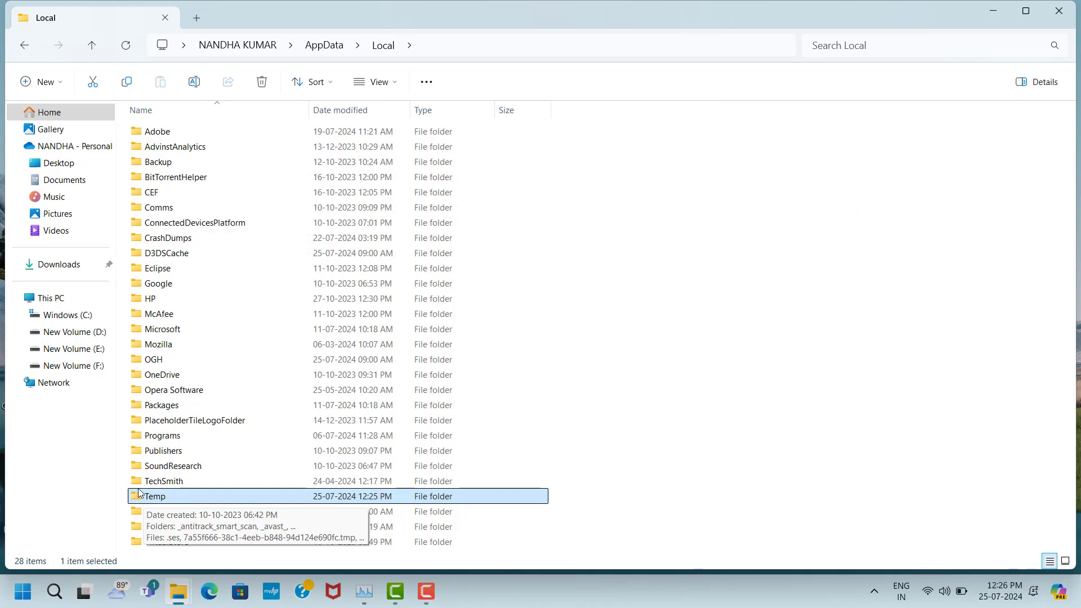
pyautogui.doubleClick(178, 498)
# Step: Select all files and folders in the AppData Local Temp folder for deletion
pyautogui.click(232, 135)
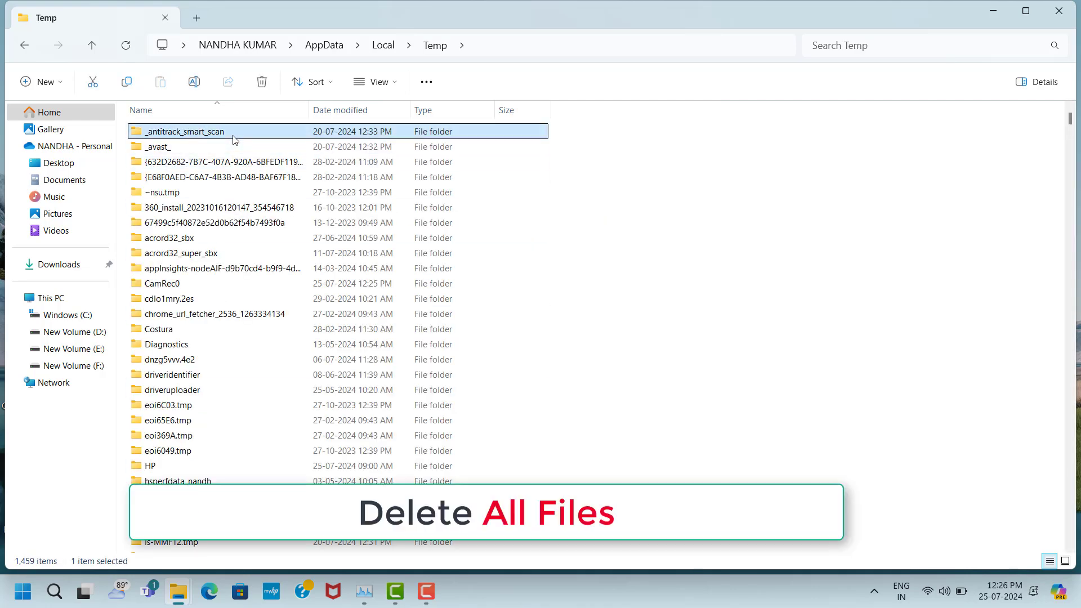
pyautogui.hotkey('ctrl', 'a')
pyautogui.rightClick(233, 136)
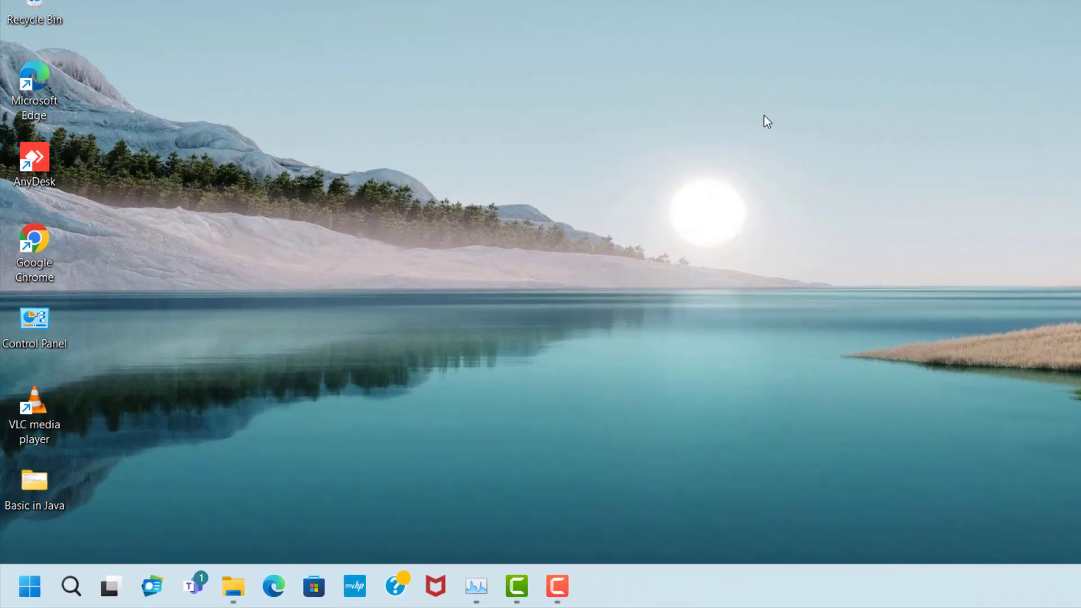
# Step: Open the Windows Temp folder by running temp from the Run dialog
pyautogui.press('super+r')
pyautogui.write('temp')
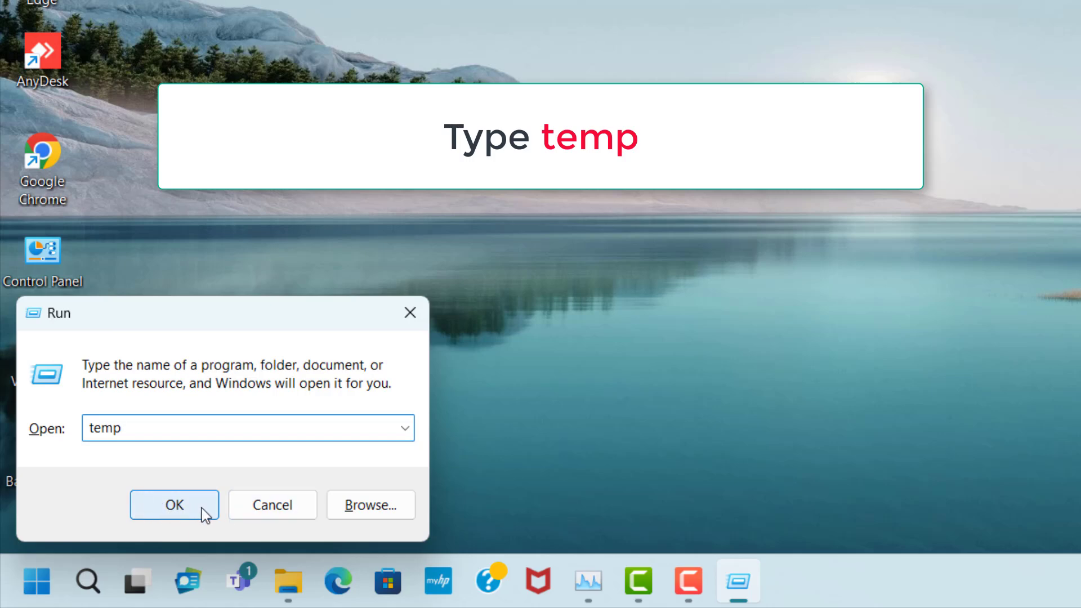
pyautogui.click(187, 511)
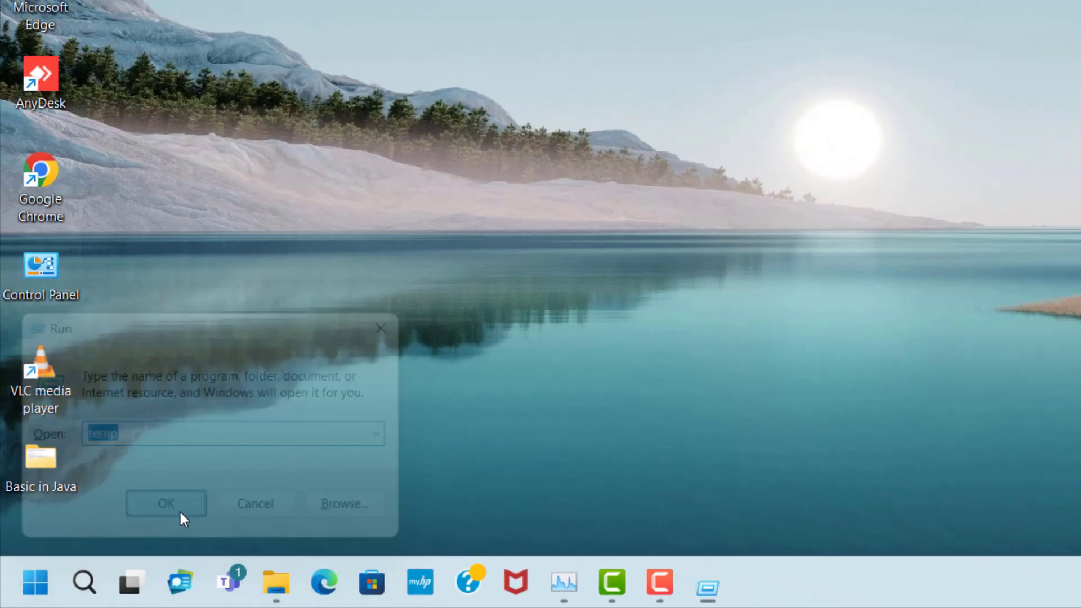
# Step: Select all files and folders in the Windows Temp folder for deletion
pyautogui.click(296, 96)
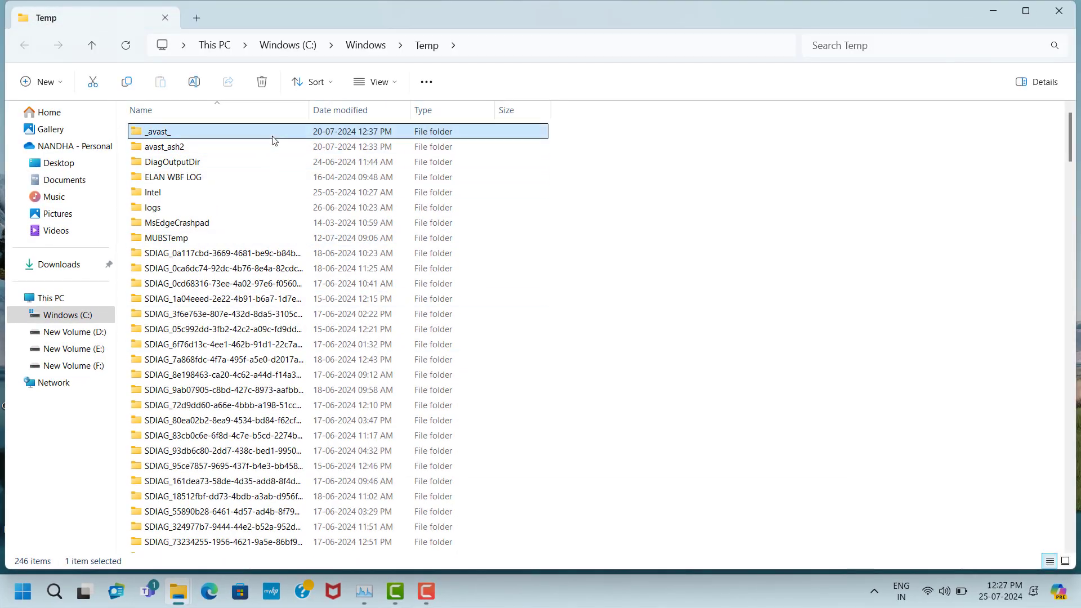
pyautogui.hotkey('ctrl', 'a')
pyautogui.rightClick(274, 140)
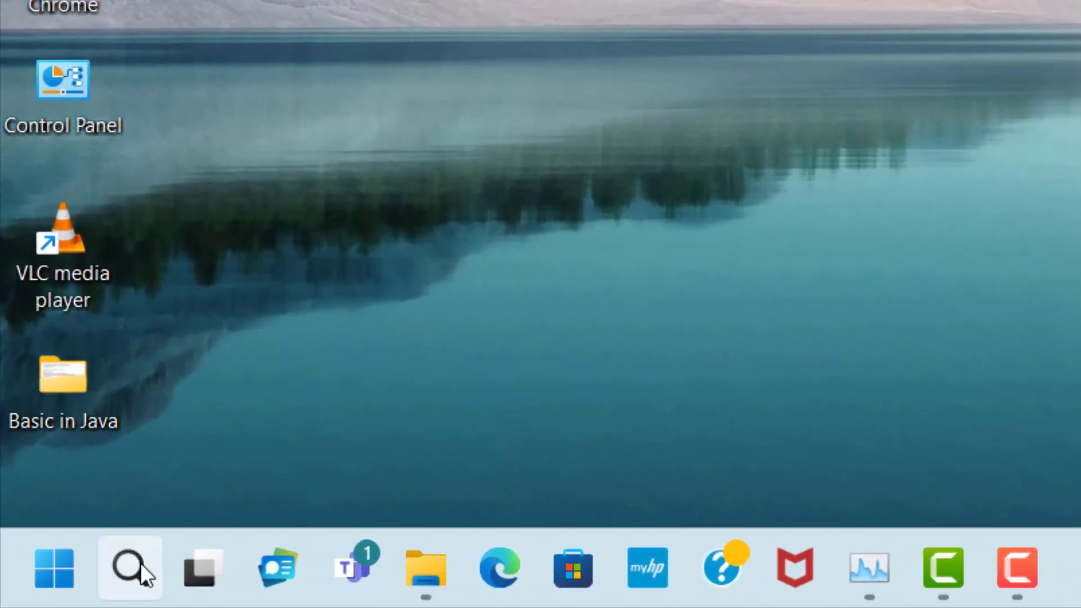
# Step: Search Windows for the Check for updates settings, open them and start a check for Windows updates
pyautogui.click(140, 562)
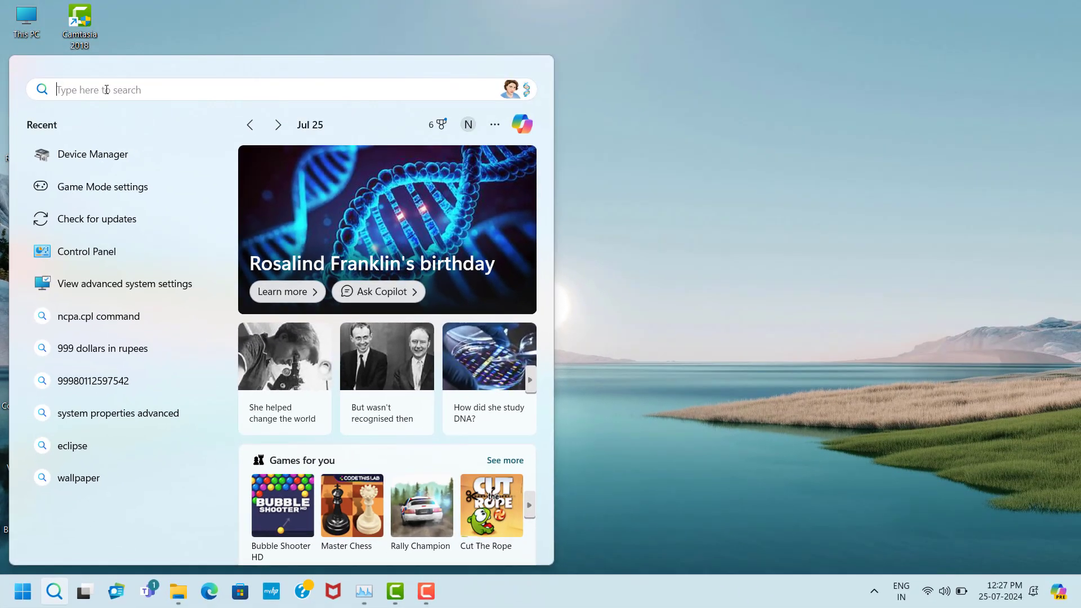
pyautogui.write('che')
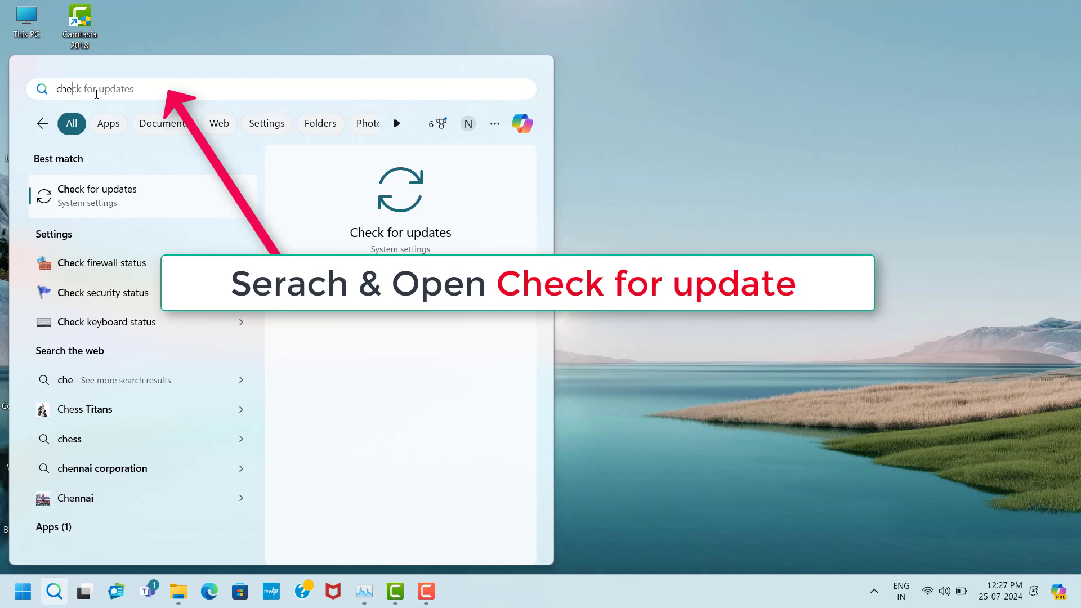
pyautogui.click(180, 202)
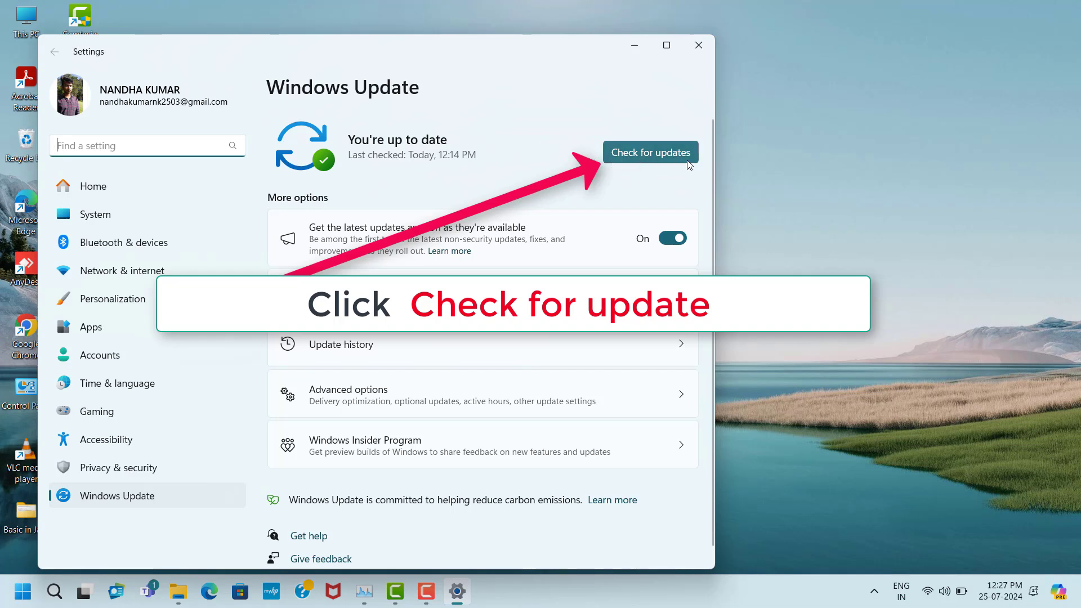
pyautogui.click(650, 160)
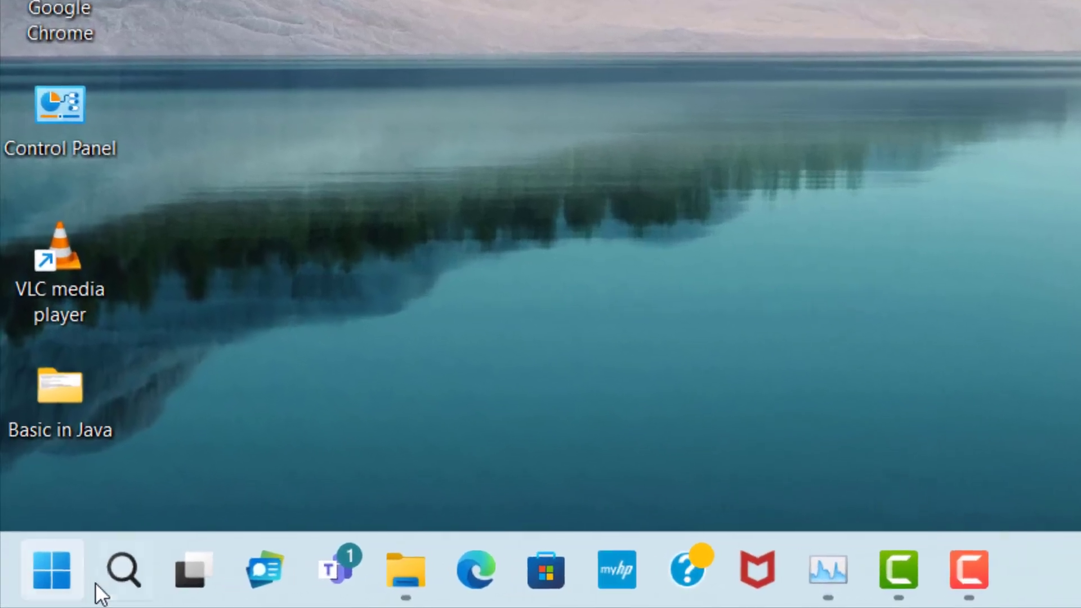
# Step: Search Windows for Game Mode settings, open them and turn Game Mode on
pyautogui.click(118, 592)
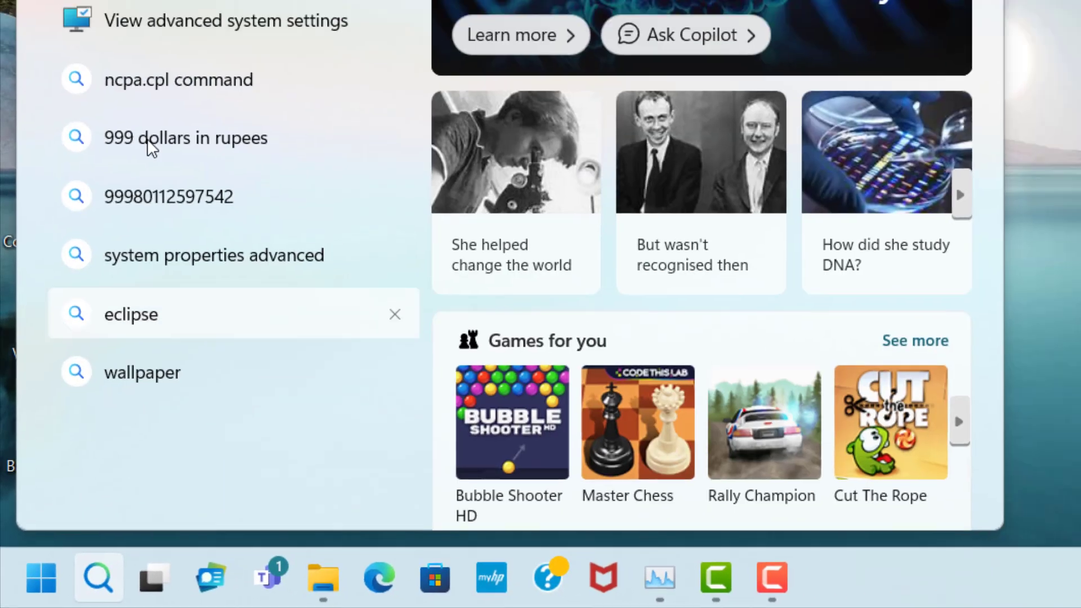
pyautogui.write('game m')
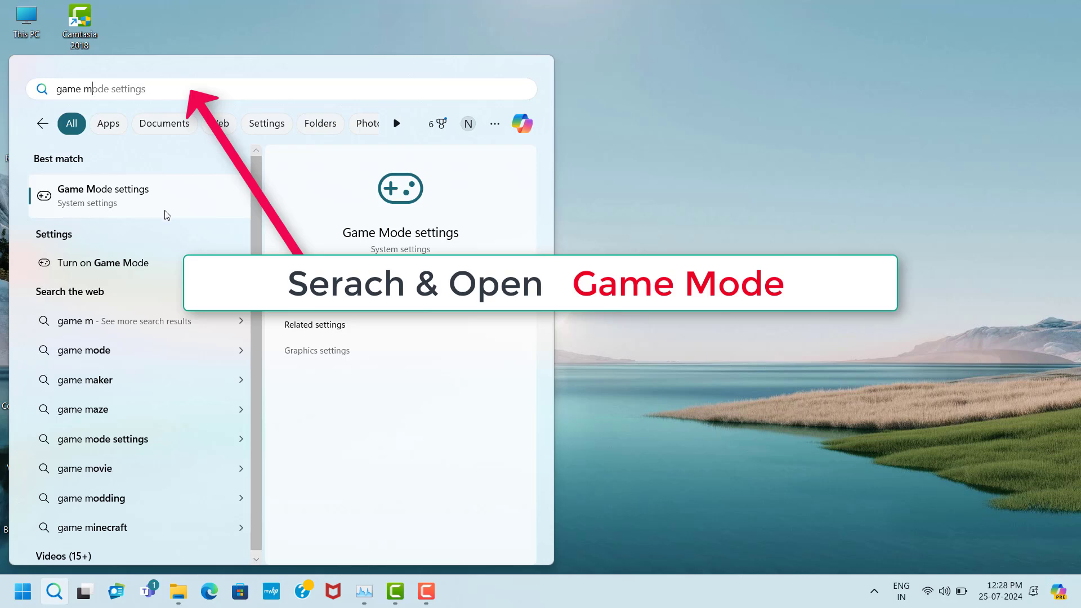
pyautogui.click(181, 200)
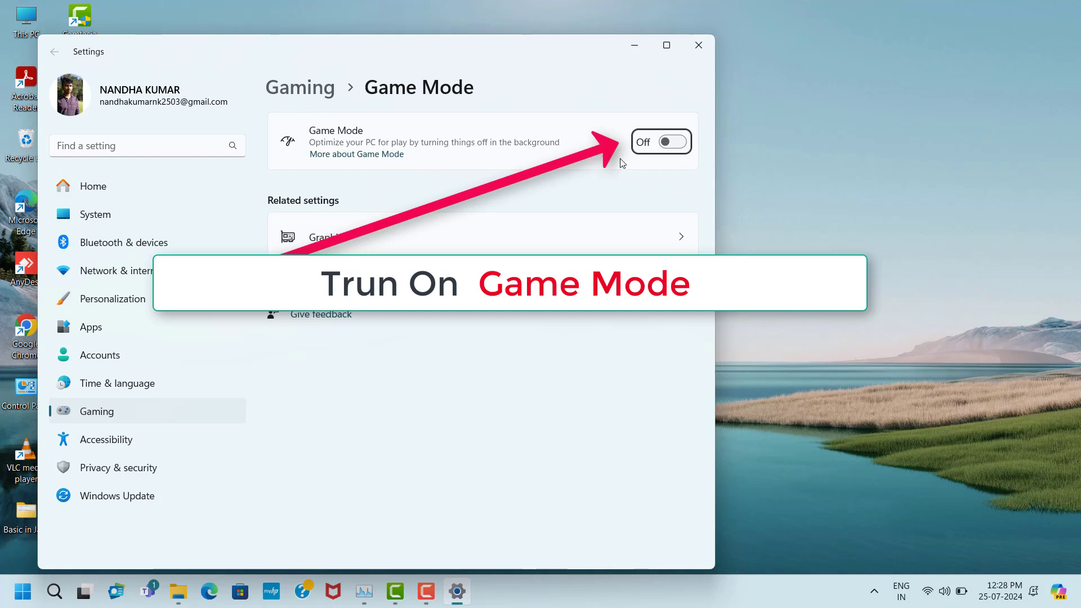
pyautogui.click(672, 141)
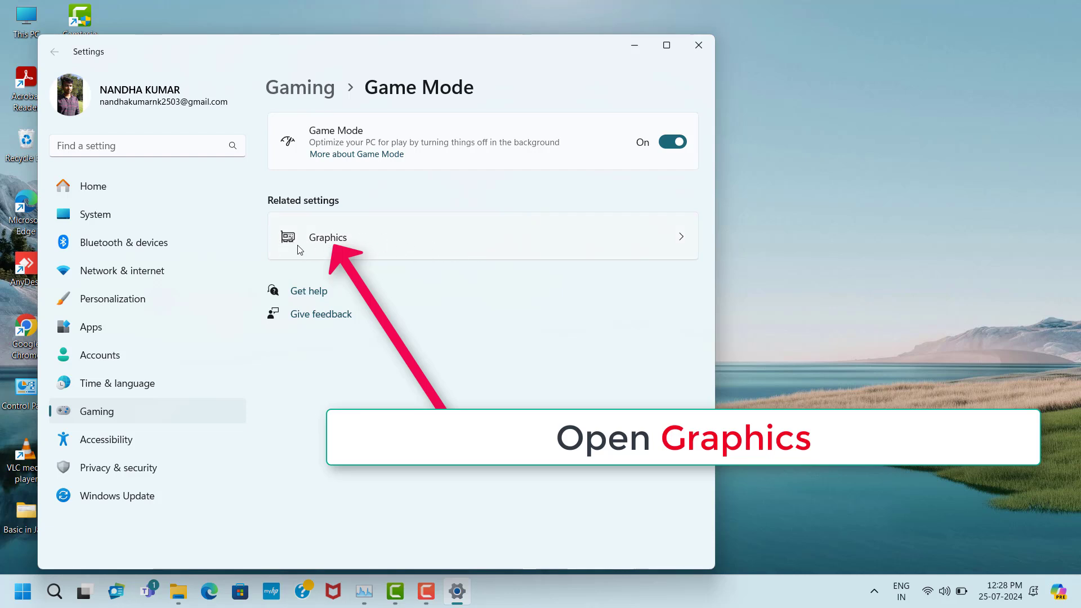
# Step: Turn on Optimizations for windowed games in the default graphics settings, and close Settings
pyautogui.click(415, 250)
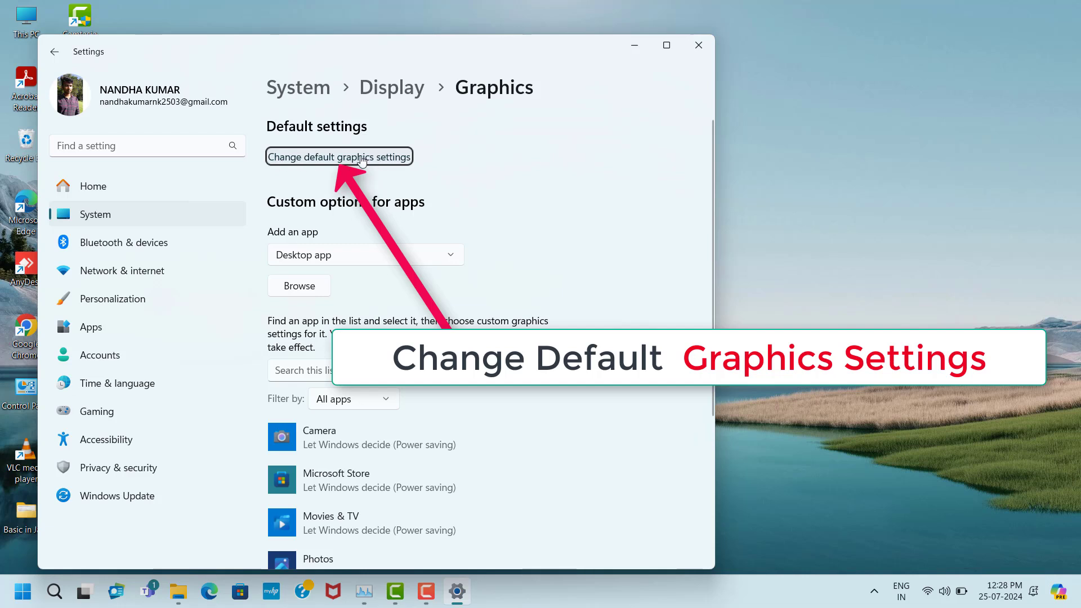
pyautogui.click(354, 157)
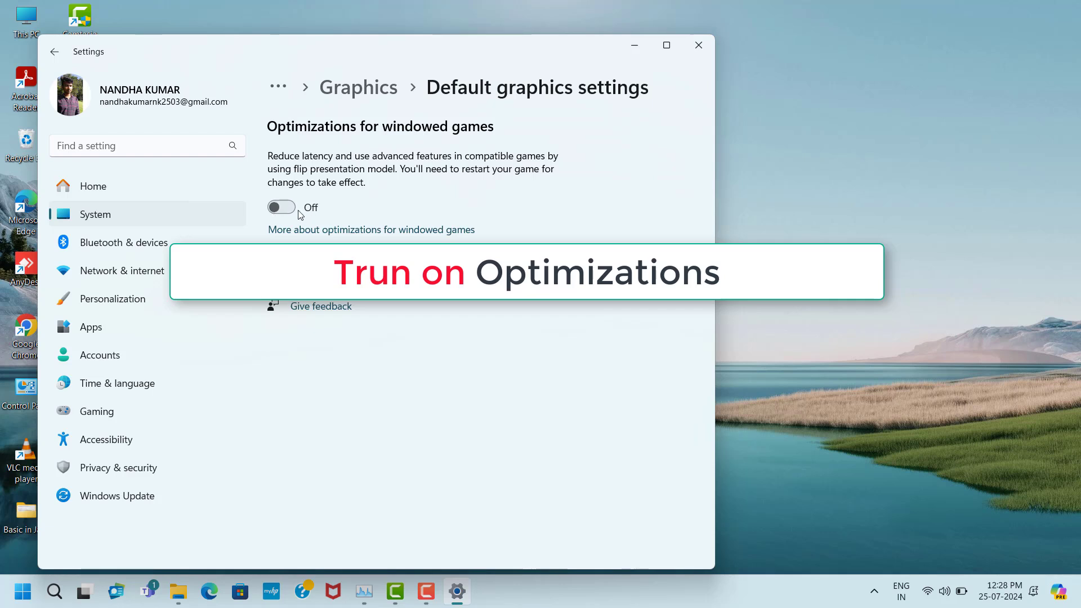
pyautogui.click(282, 208)
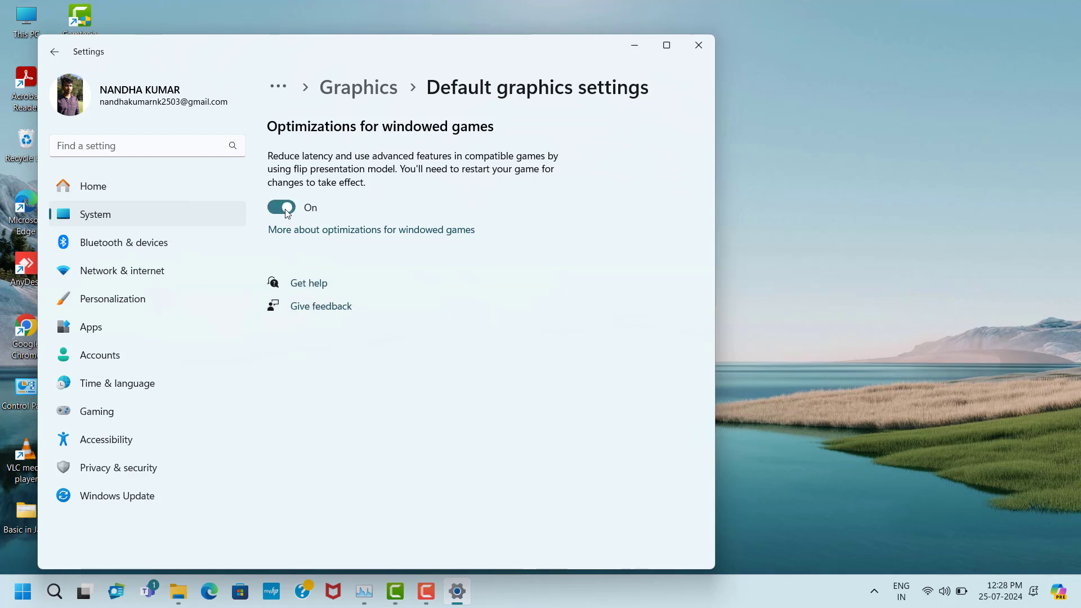
pyautogui.hotkey('alt', 'F4')
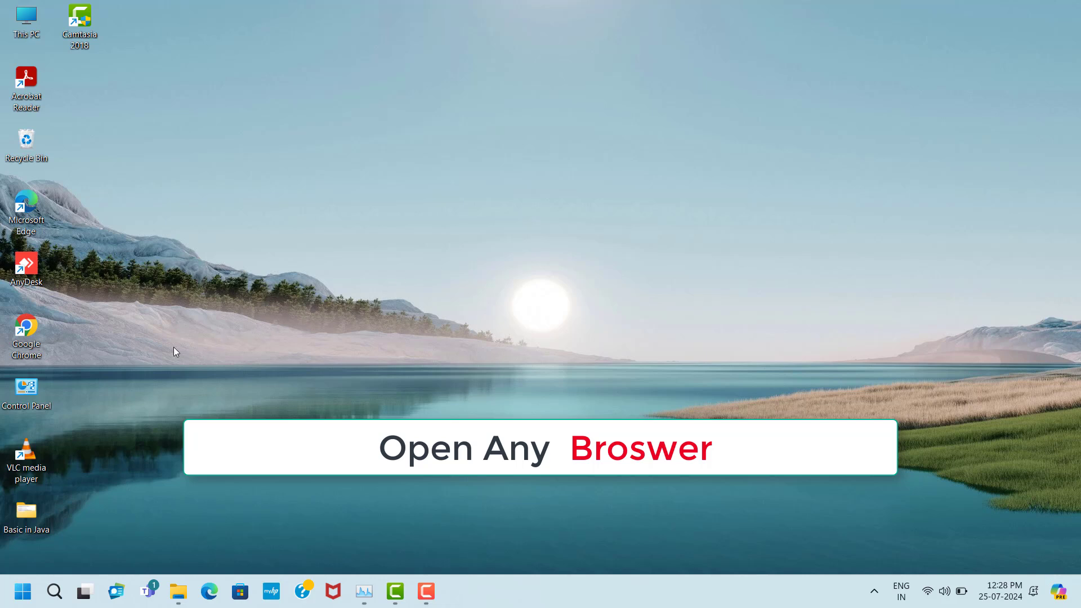
# Step: Open Google Chrome and search Google for "directx setup"
pyautogui.doubleClick(38, 332)
pyautogui.click(400, 308)
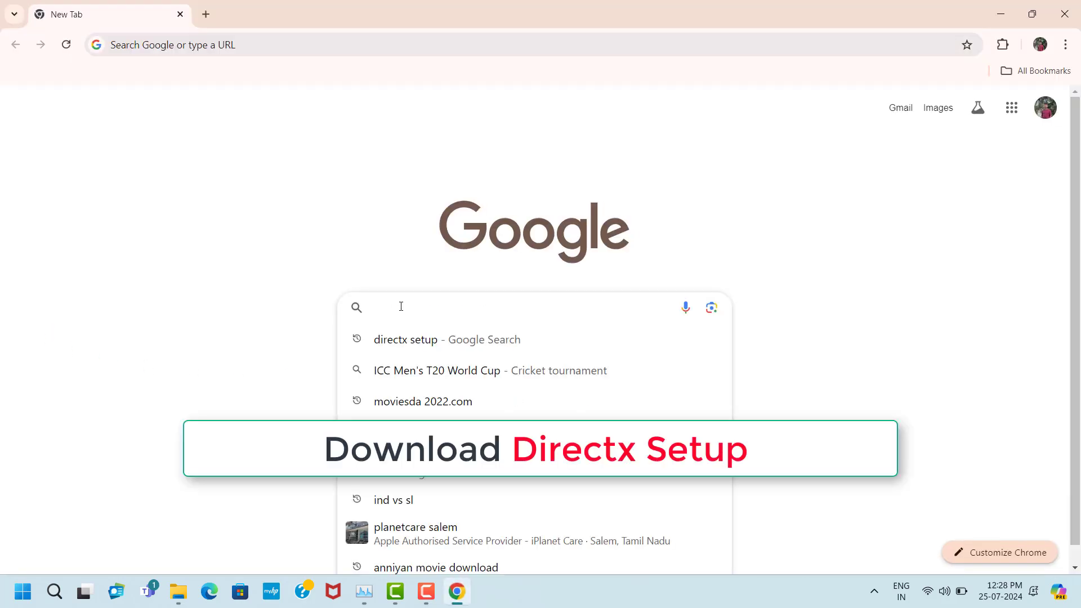
pyautogui.write('directx setup')
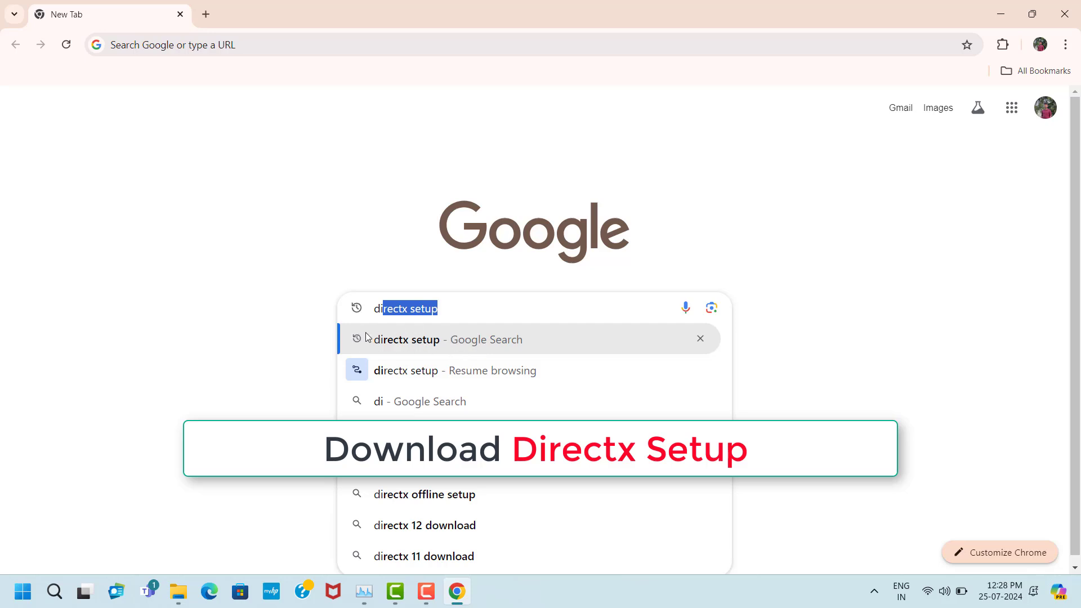
pyautogui.click(441, 341)
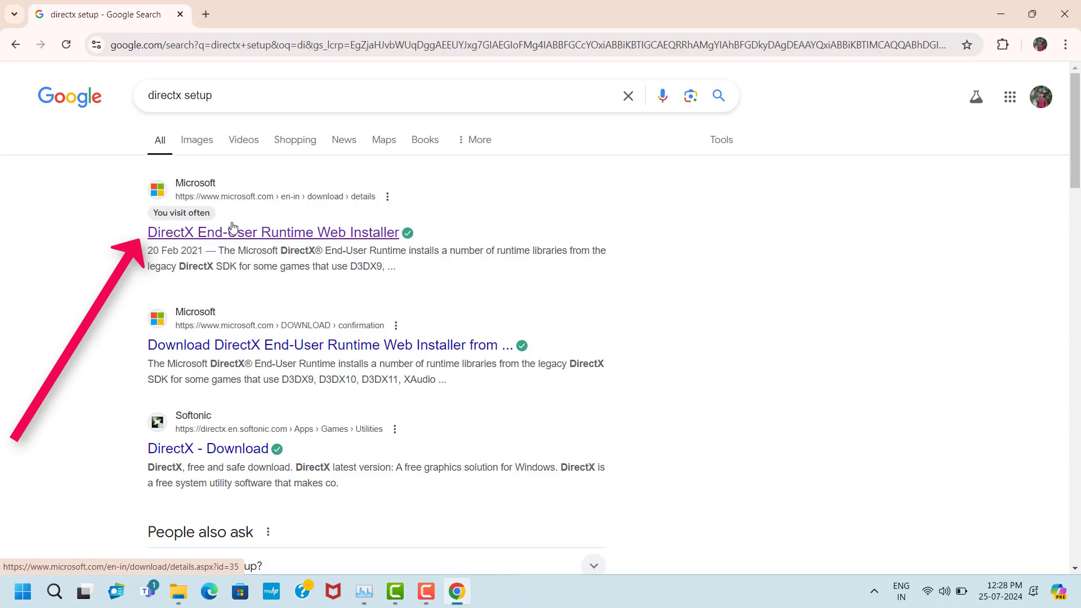
# Step: Open Microsoft's DirectX End-User Runtime Web Installer page from the search results and download dxwebsetup.exe
pyautogui.click(252, 231)
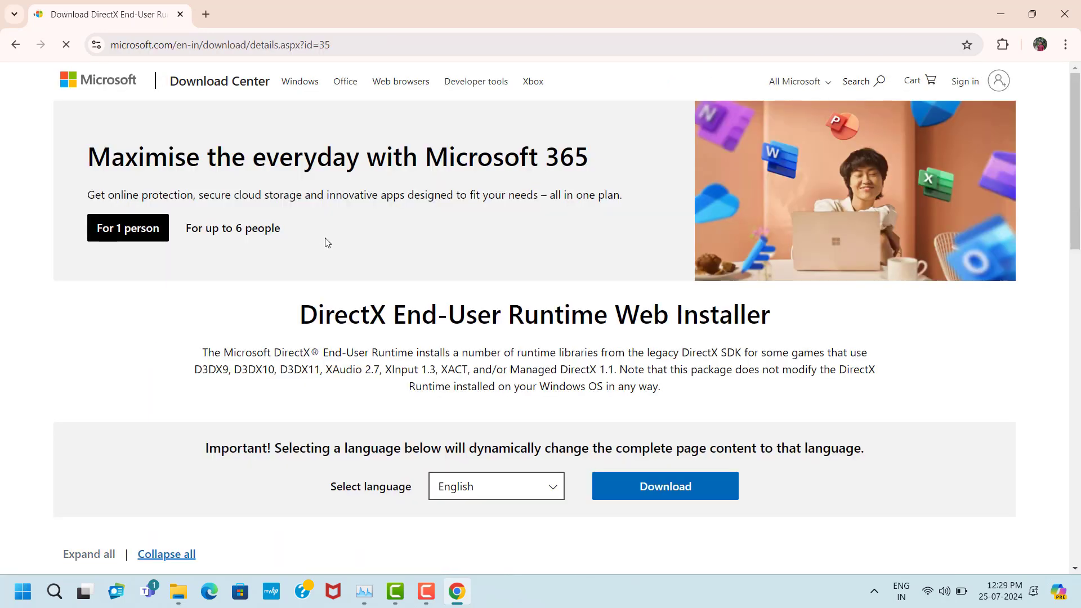
pyautogui.scroll(-5, 623, 295)
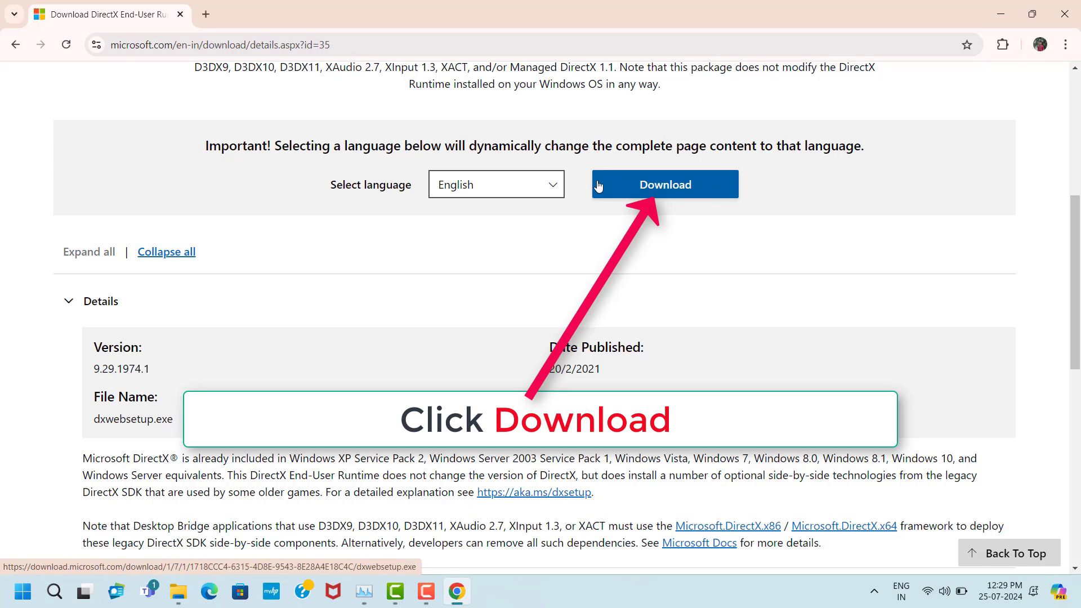
pyautogui.click(598, 186)
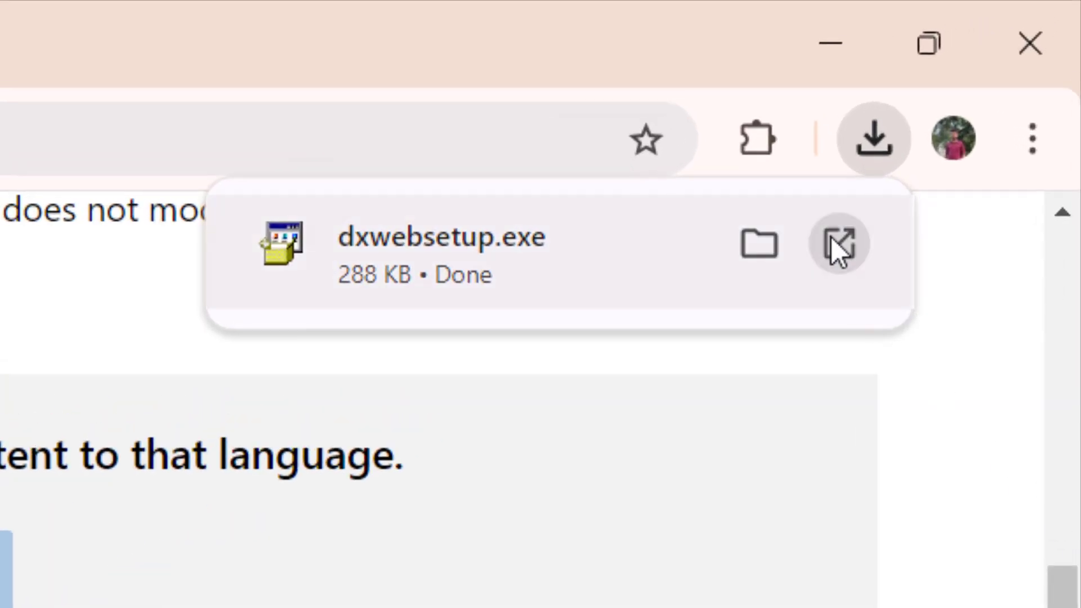
# Step: Launch the downloaded dxwebsetup.exe, accept the DirectX license agreement and continue the setup
pyautogui.click(832, 239)
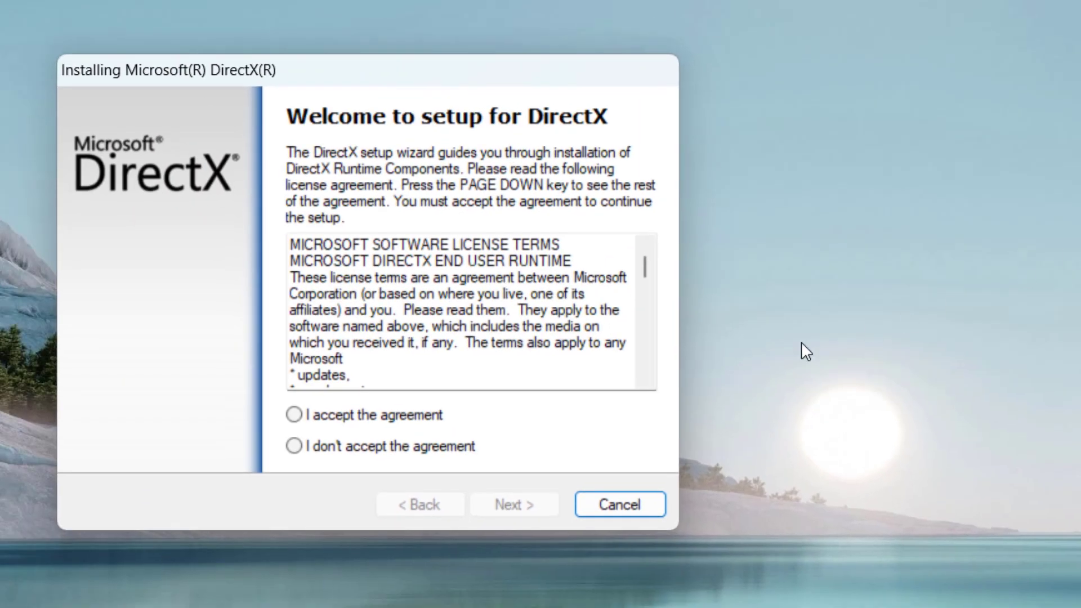
pyautogui.click(294, 415)
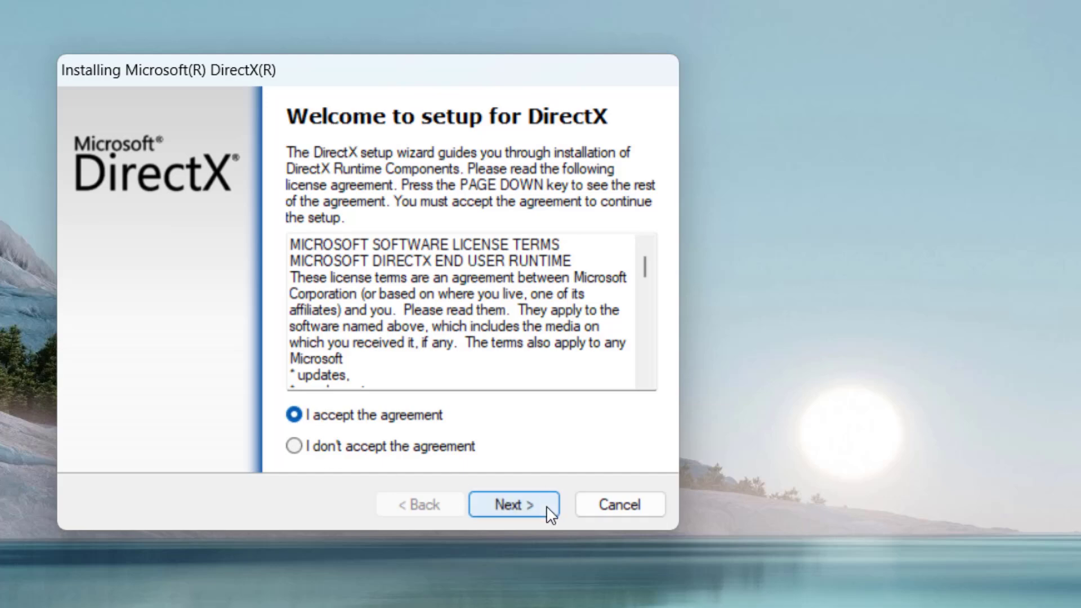
pyautogui.click(514, 505)
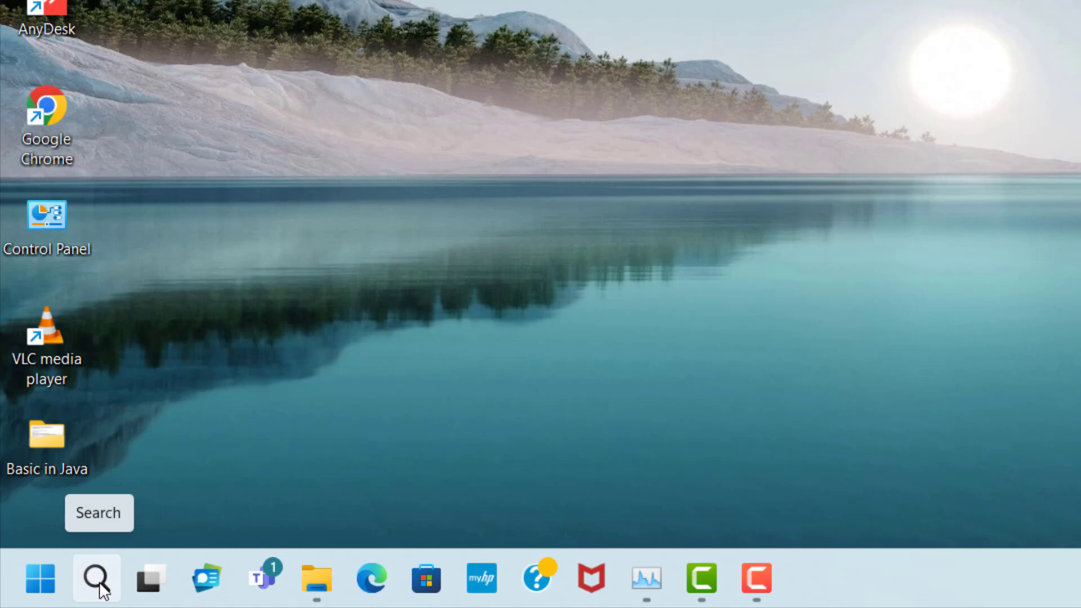
# Step: Search Windows for Device Manager and open it
pyautogui.click(101, 590)
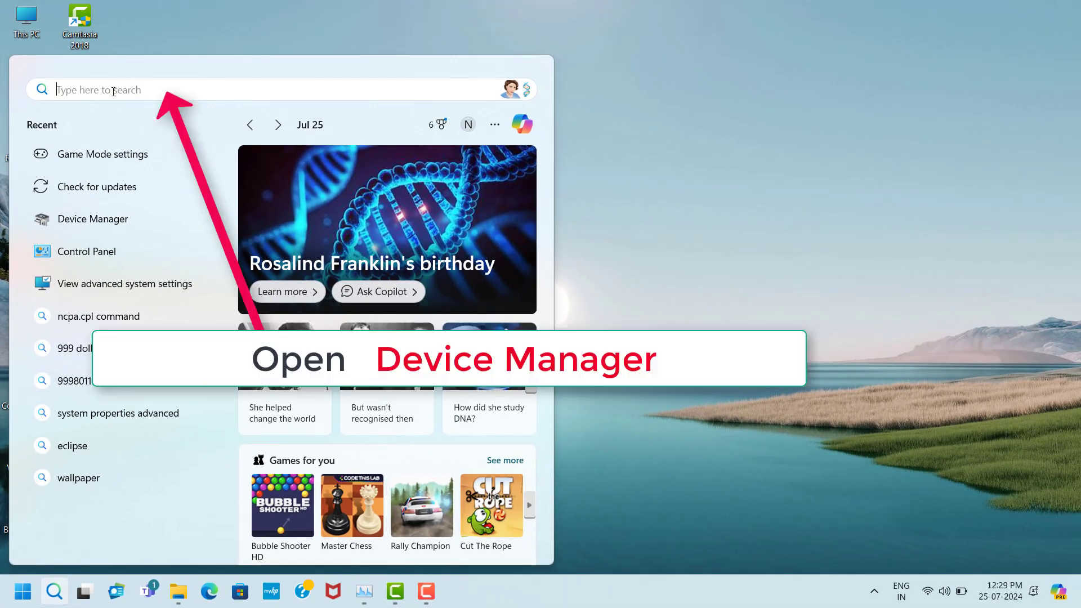
pyautogui.write('dev')
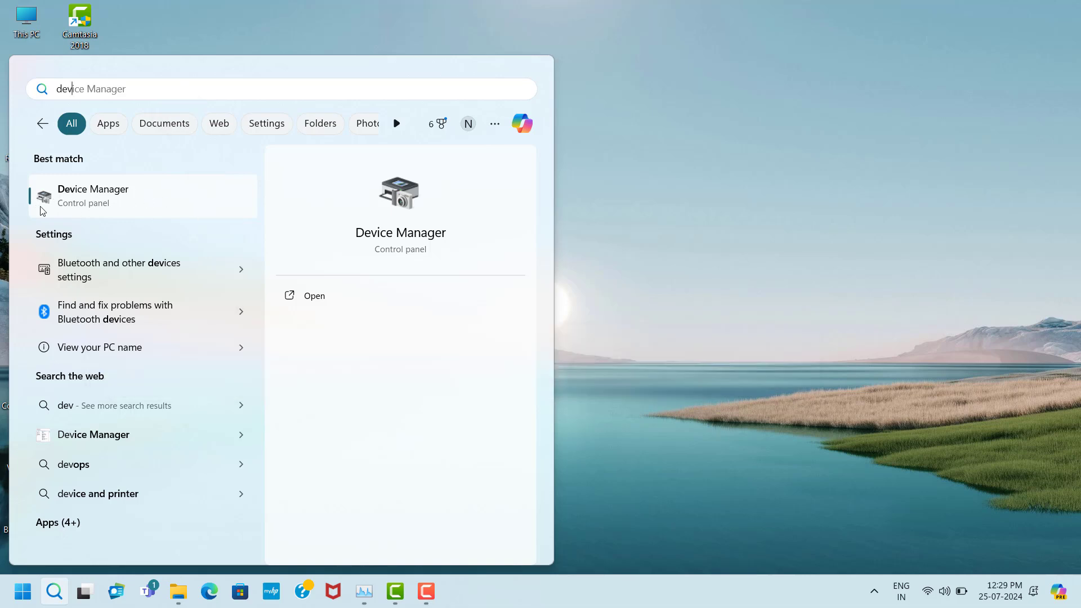
pyautogui.click(193, 212)
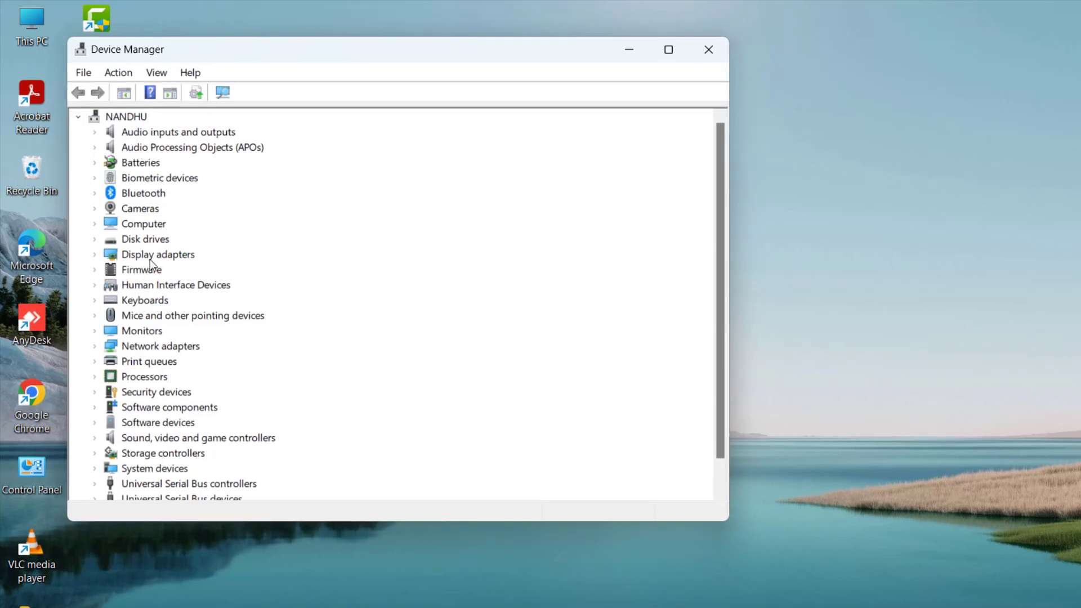
# Step: Expand the display adapters and start a driver update for the Intel(R) Iris(R) Xe Graphics adapter
pyautogui.click(151, 256)
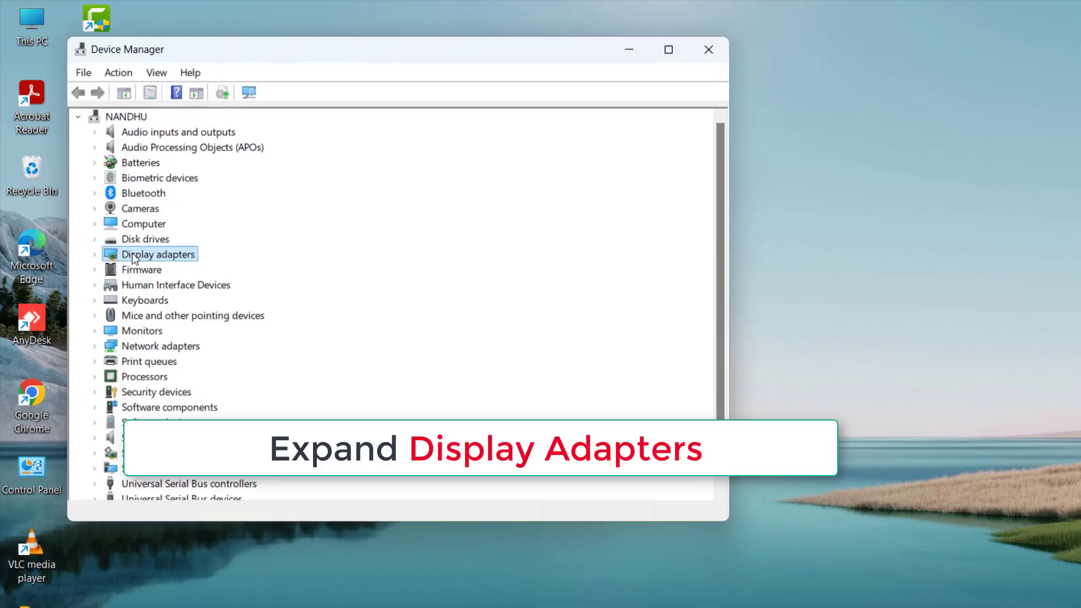
pyautogui.click(96, 254)
pyautogui.click(161, 270)
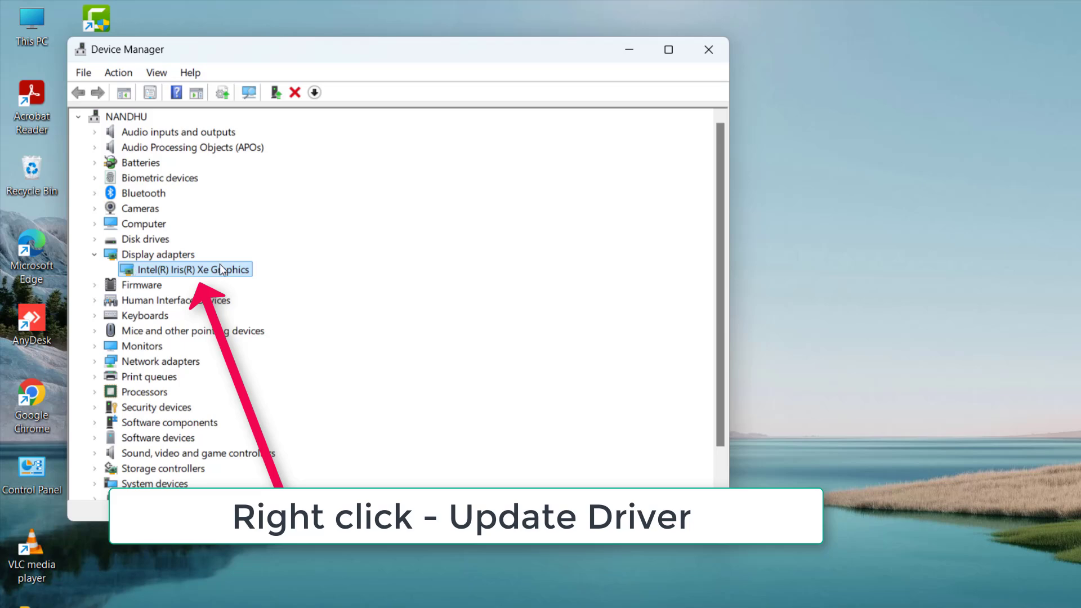
pyautogui.rightClick(190, 271)
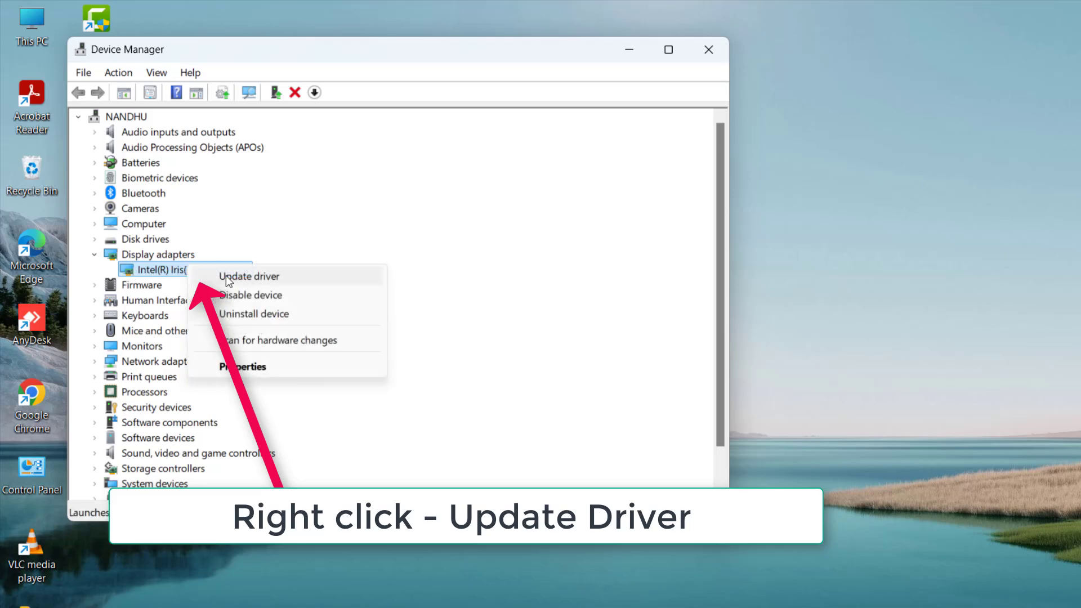
pyautogui.click(267, 279)
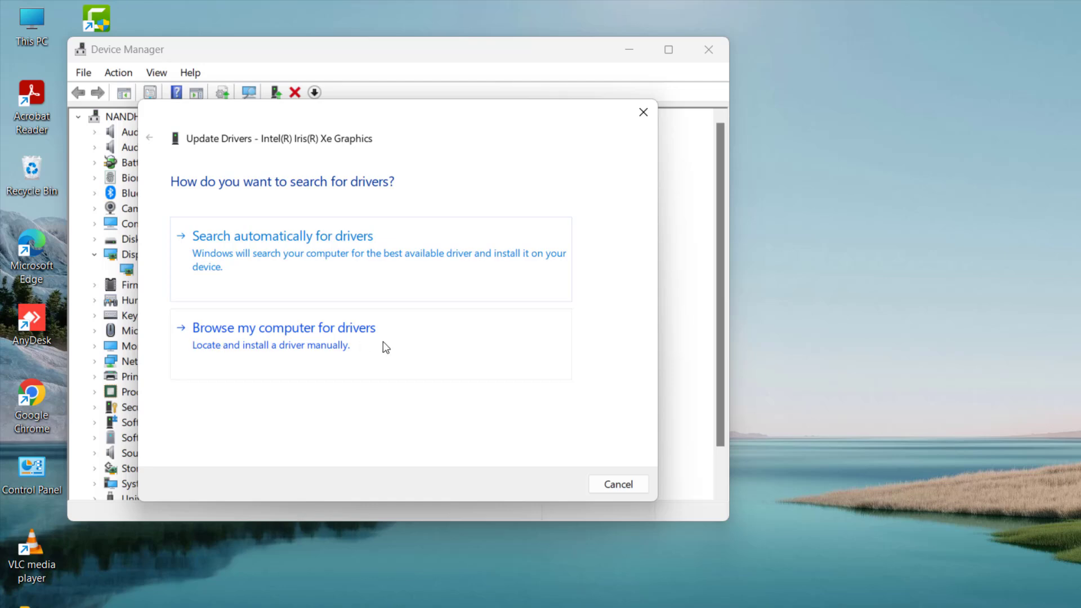
# Step: Choose to browse the computer for drivers, pick Intel(R) Iris(R) Xe Graphics from the list of available drivers and install it
pyautogui.click(298, 336)
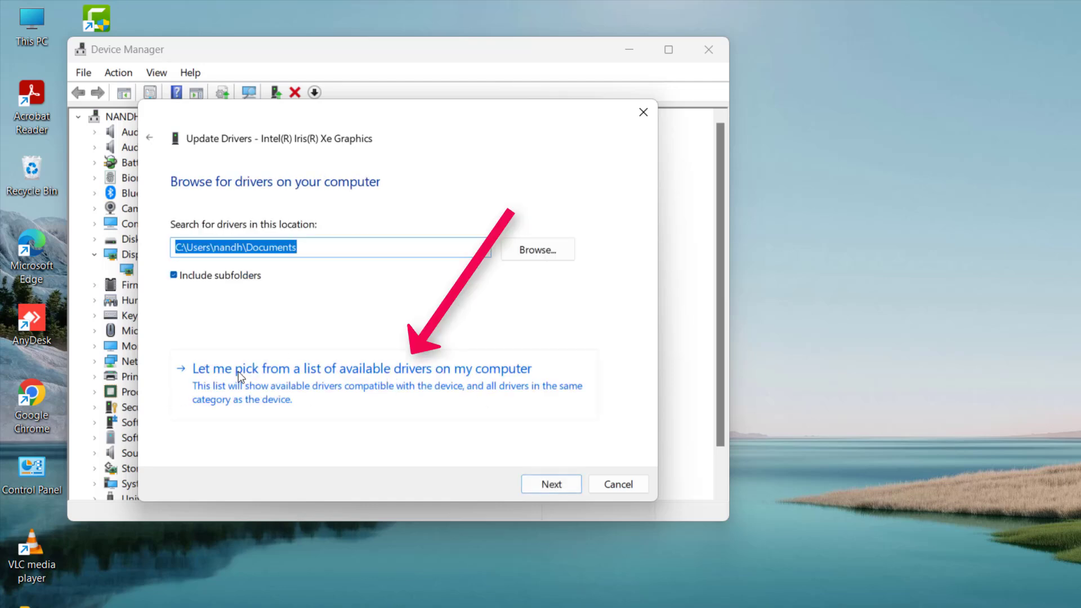
pyautogui.click(406, 384)
pyautogui.click(255, 333)
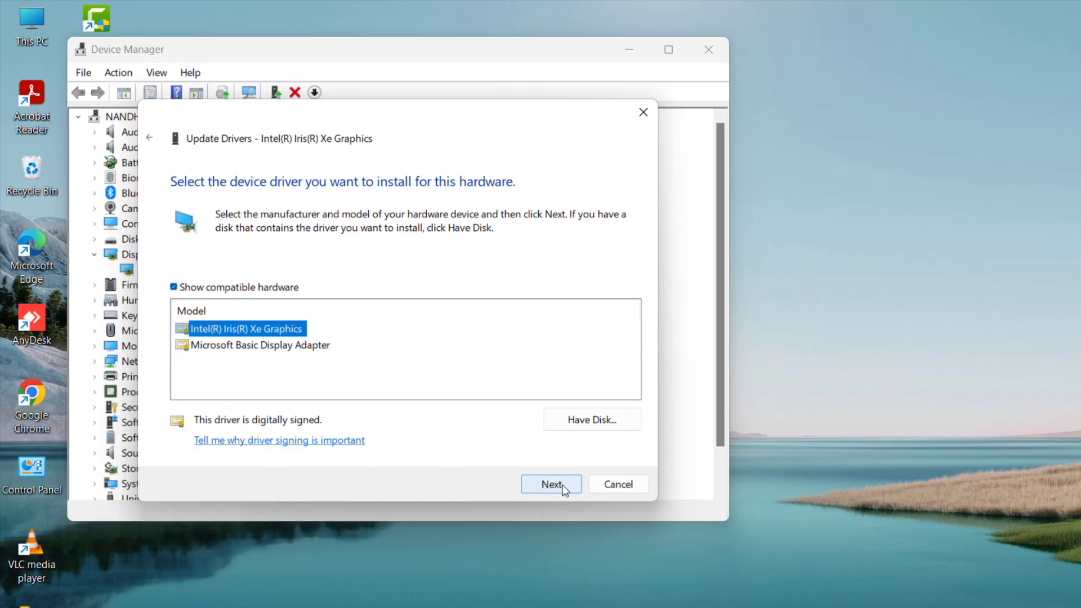
pyautogui.click(558, 487)
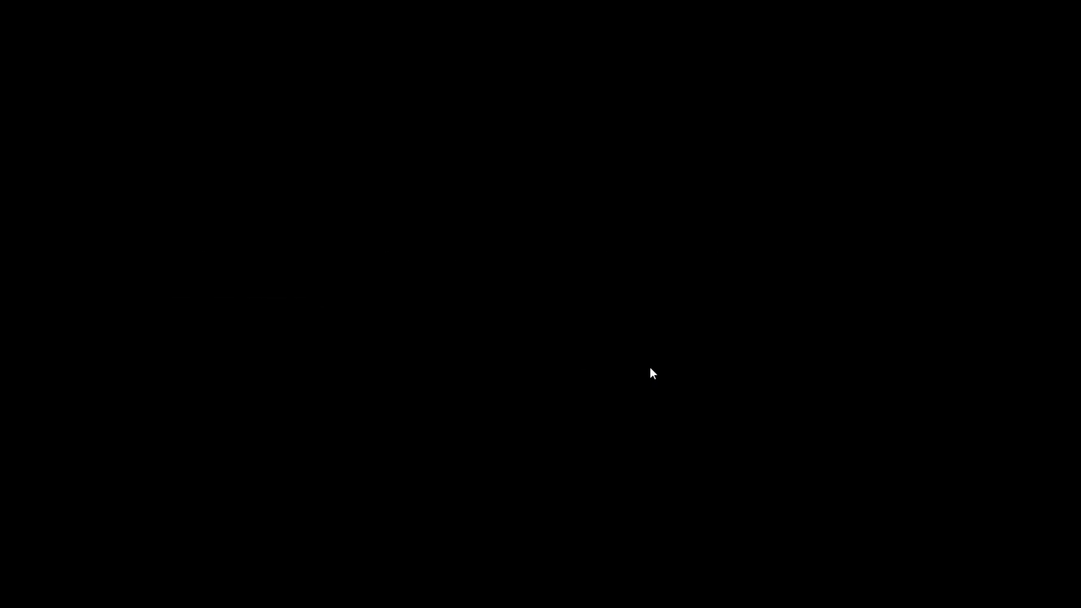